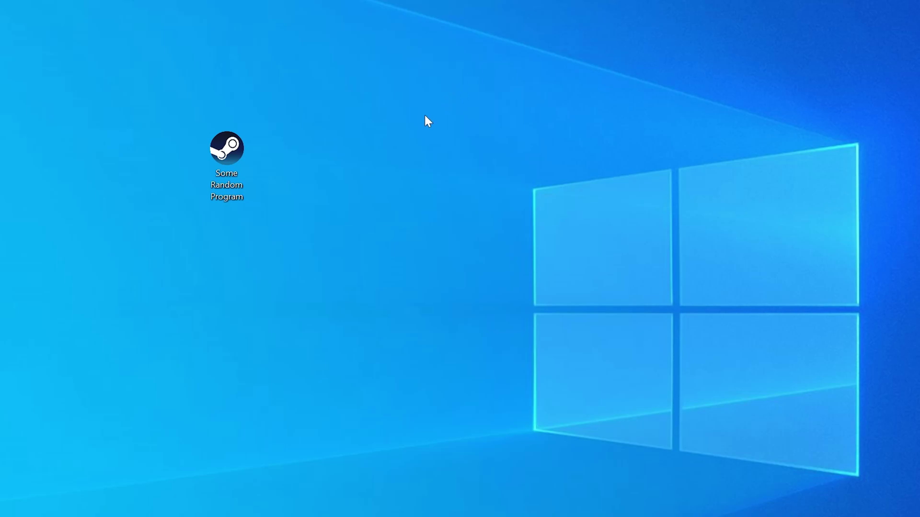
Step: Launch Some Random Program to show its missing vcomp120.dll error, then open the Win+X menu
{"action": "double_click", "coordinate": [240, 153]}
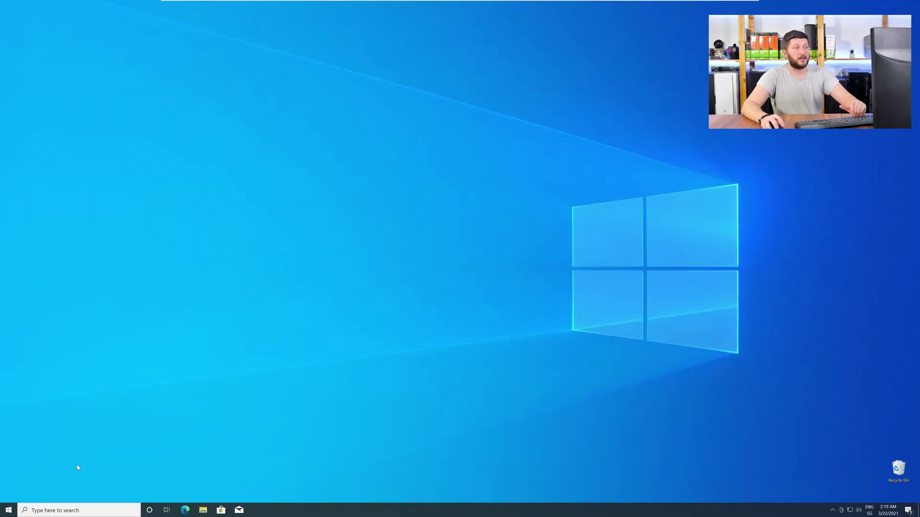
{"action": "right_click", "coordinate": [7, 512]}
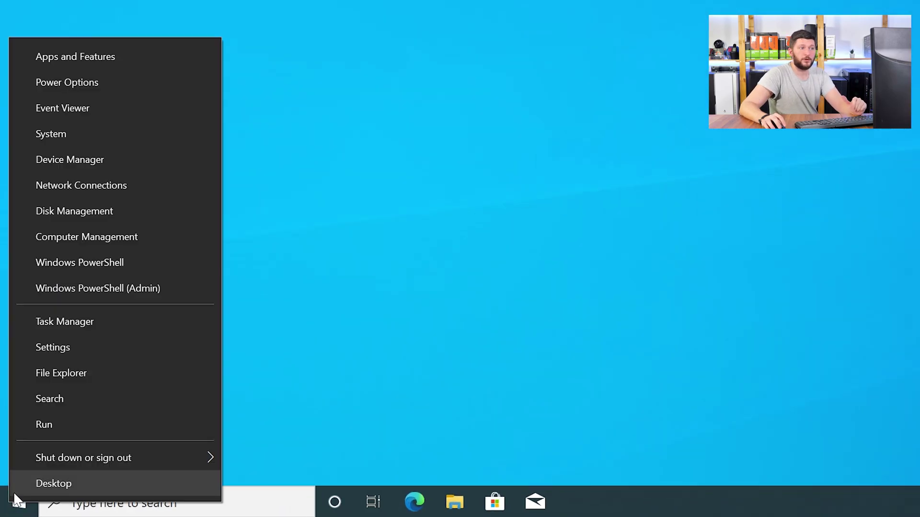
Step: Confirm in System > About that Windows is 64-bit, then start Edge
{"action": "left_click", "coordinate": [110, 131]}
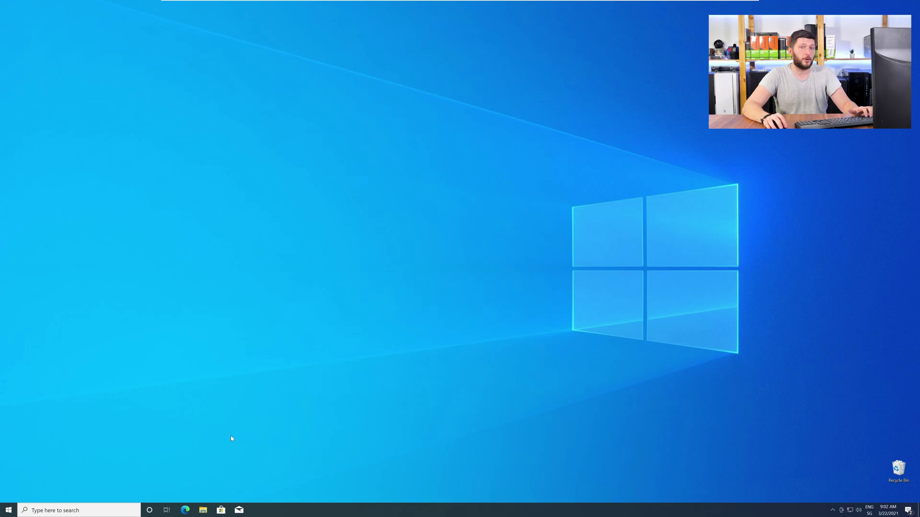
{"action": "left_click", "coordinate": [184, 511]}
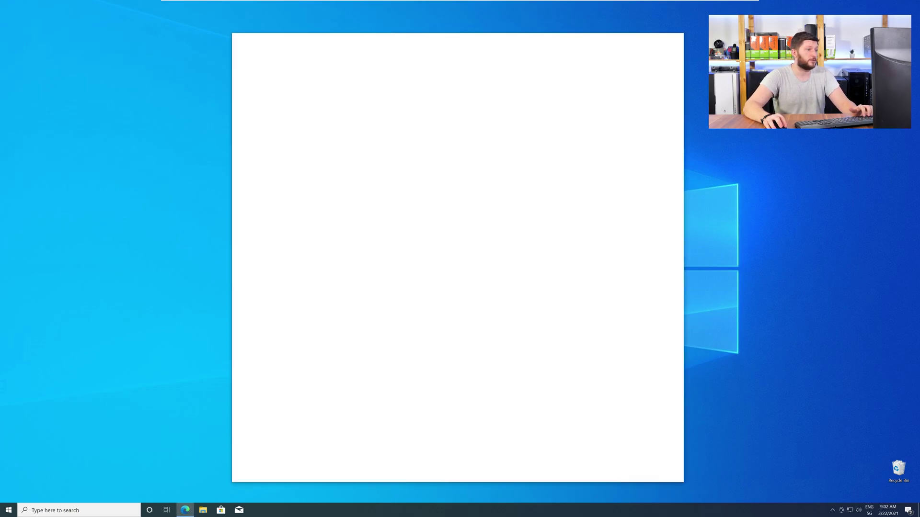
{"action": "type", "text": "https://www.sts-tutorial.com/download/vcomp120"}
Step: Download the 64-bit and 32-bit vcomp120.dll zips from sts-tutorial.com and open the 32-bit archive
{"action": "key", "text": "Return"}
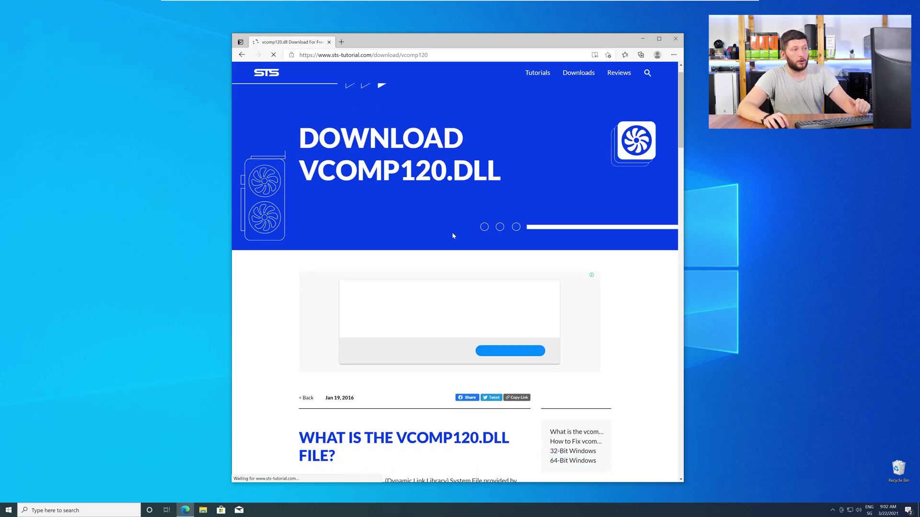
{"action": "scroll", "coordinate": [452, 233], "scroll_direction": "down", "scroll_amount": 5}
{"action": "scroll", "coordinate": [453, 233], "scroll_direction": "down", "scroll_amount": 5}
{"action": "scroll", "coordinate": [453, 236], "scroll_direction": "down", "scroll_amount": 5}
{"action": "scroll", "coordinate": [453, 236], "scroll_direction": "down", "scroll_amount": 5}
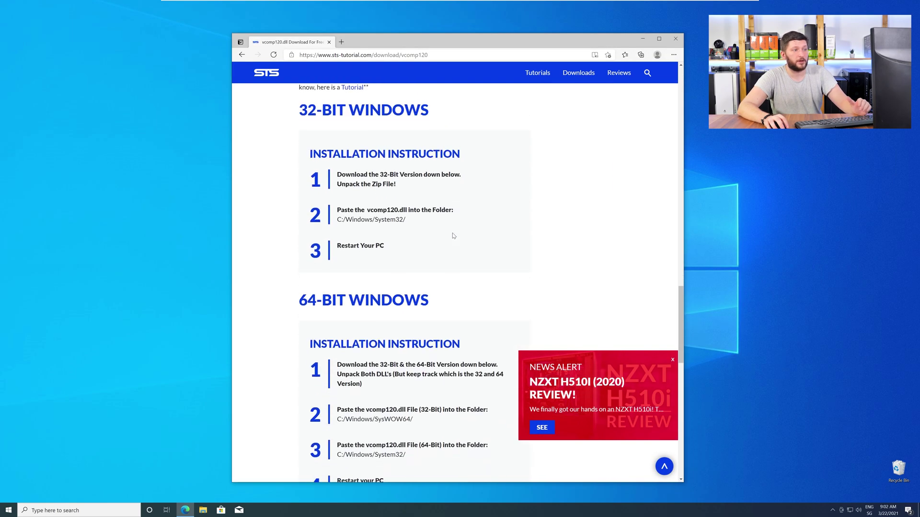
{"action": "scroll", "coordinate": [460, 251], "scroll_direction": "down", "scroll_amount": 5}
{"action": "scroll", "coordinate": [472, 272], "scroll_direction": "down", "scroll_amount": 3}
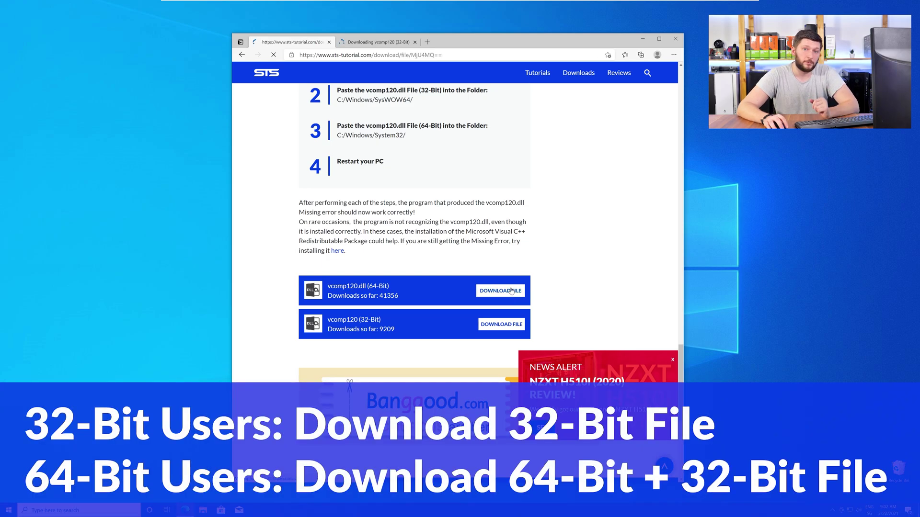
{"action": "left_click", "coordinate": [510, 290]}
{"action": "scroll", "coordinate": [451, 283], "scroll_direction": "down", "scroll_amount": 5}
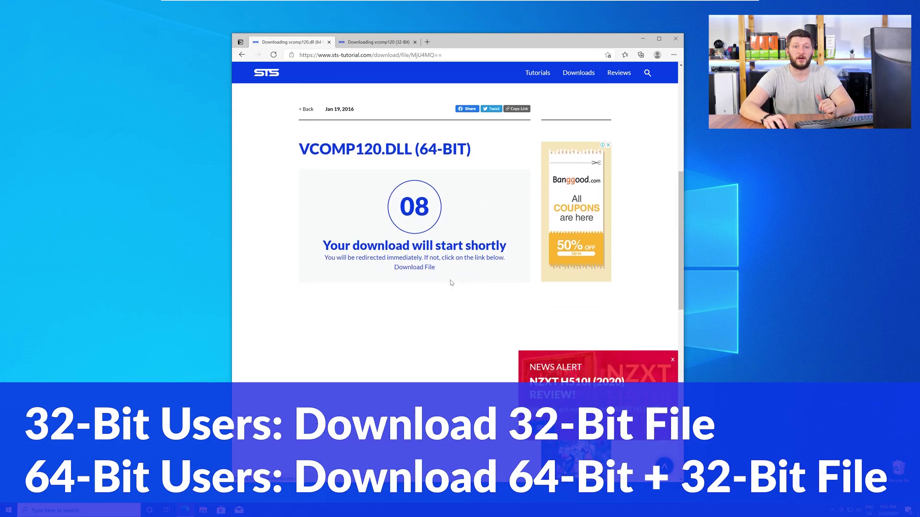
{"action": "left_click", "coordinate": [422, 266]}
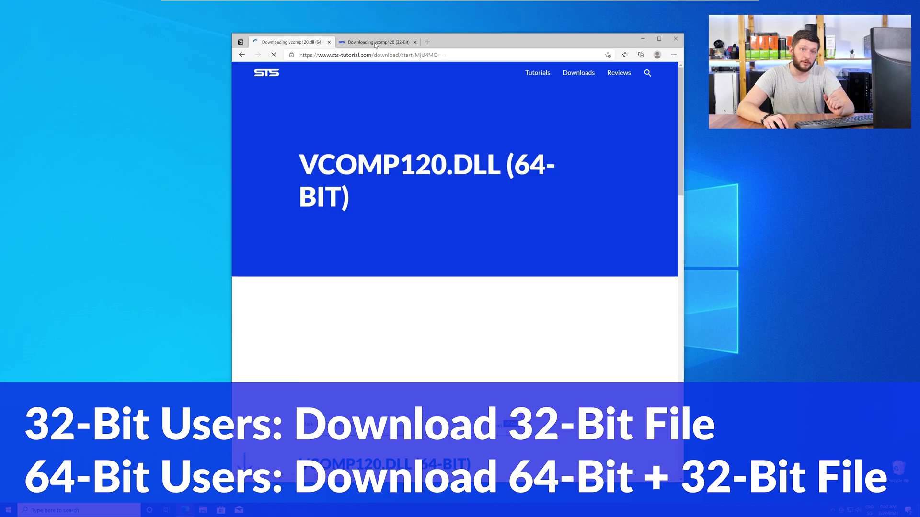
{"action": "left_click", "coordinate": [396, 44]}
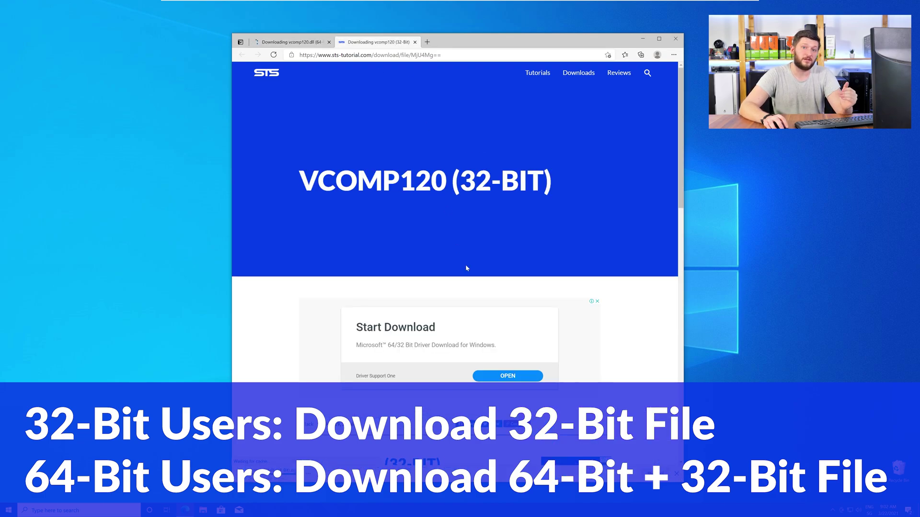
{"action": "scroll", "coordinate": [451, 252], "scroll_direction": "down", "scroll_amount": 4}
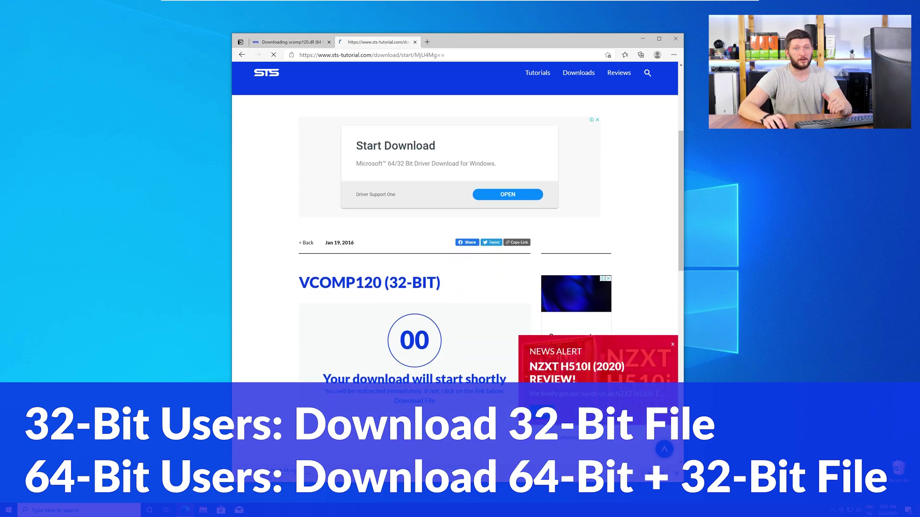
{"action": "left_click", "coordinate": [273, 472]}
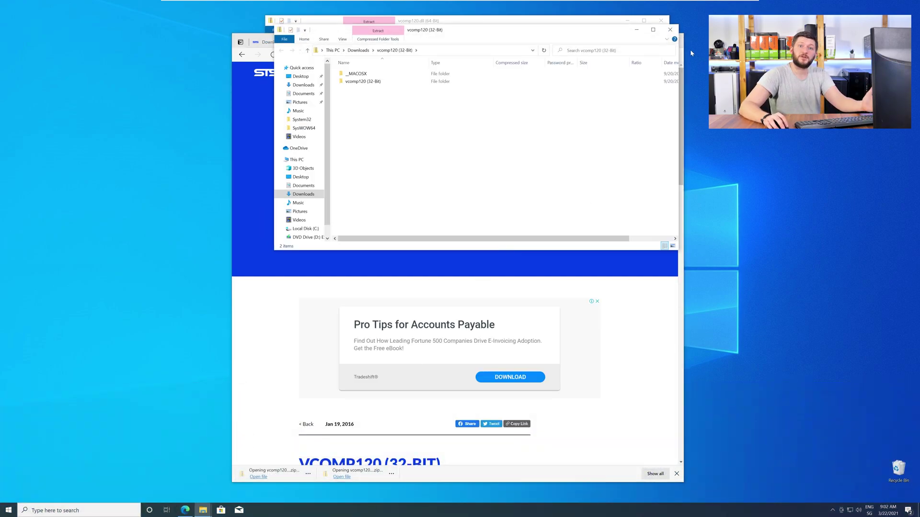
Step: Place the 64-bit and 32-bit zip windows lower left and right, opening the 32-bit vcomp120 folder
{"action": "left_click", "coordinate": [672, 30]}
{"action": "left_click_drag", "start_coordinate": [561, 30], "coordinate": [805, 279]}
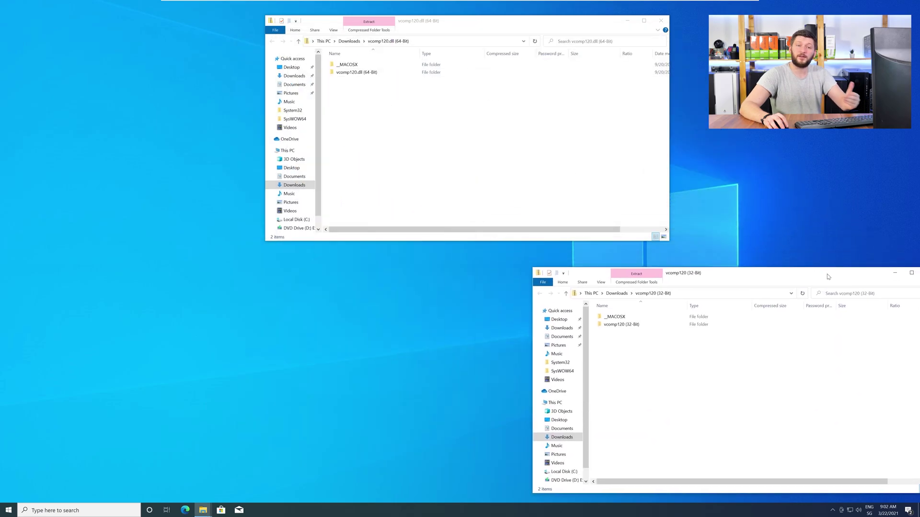
{"action": "left_click_drag", "start_coordinate": [535, 28], "coordinate": [322, 288]}
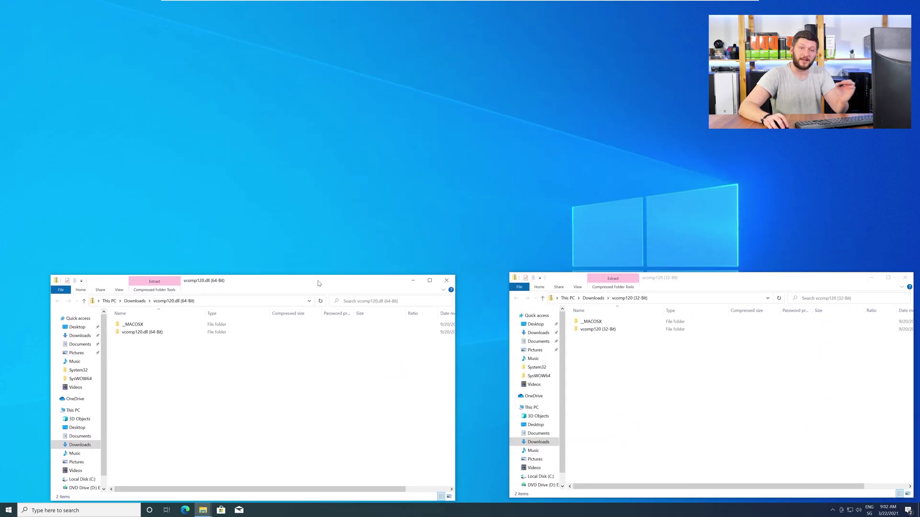
{"action": "double_click", "coordinate": [597, 329]}
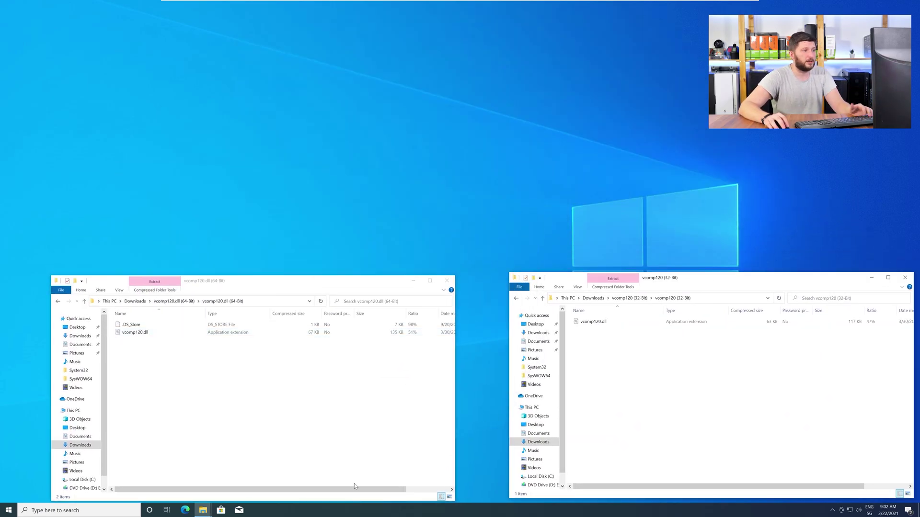
Step: Open a third Explorer window at the top centre showing This PC's drives
{"action": "middle_click", "coordinate": [204, 510]}
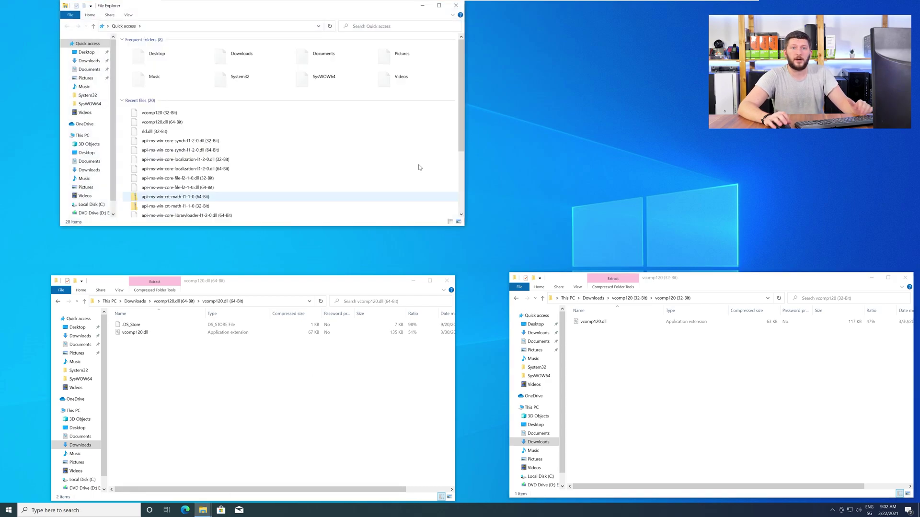
{"action": "left_click_drag", "start_coordinate": [333, 10], "coordinate": [545, 47]}
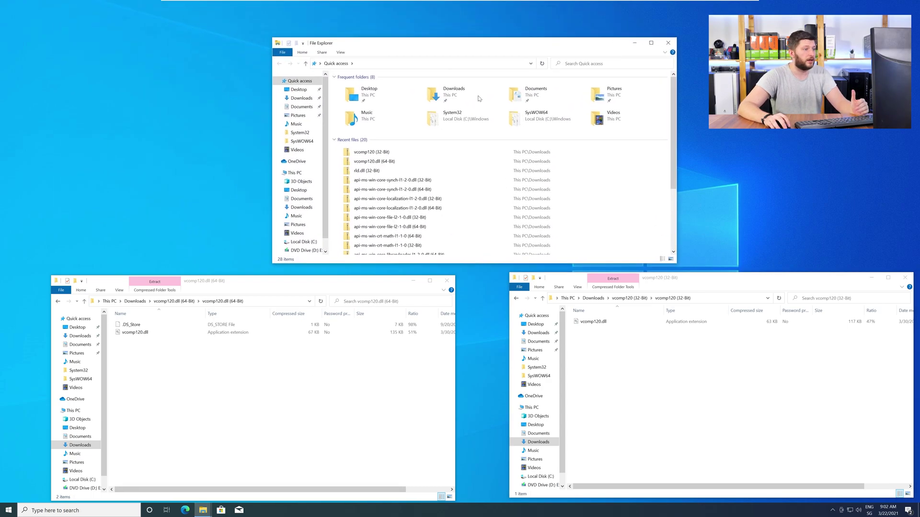
{"action": "left_click", "coordinate": [295, 172]}
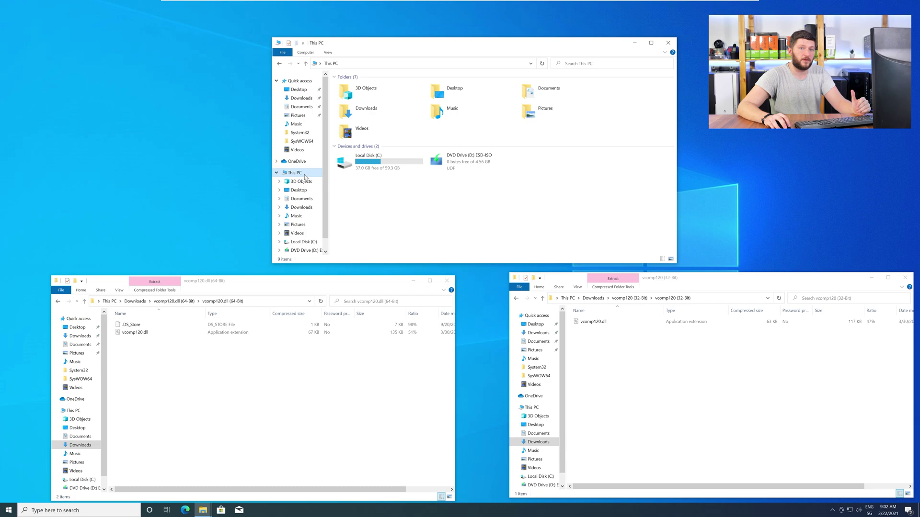
Step: Browse to C:\Windows and locate the System32 and SysWOW64 folders
{"action": "double_click", "coordinate": [390, 165]}
{"action": "double_click", "coordinate": [352, 117]}
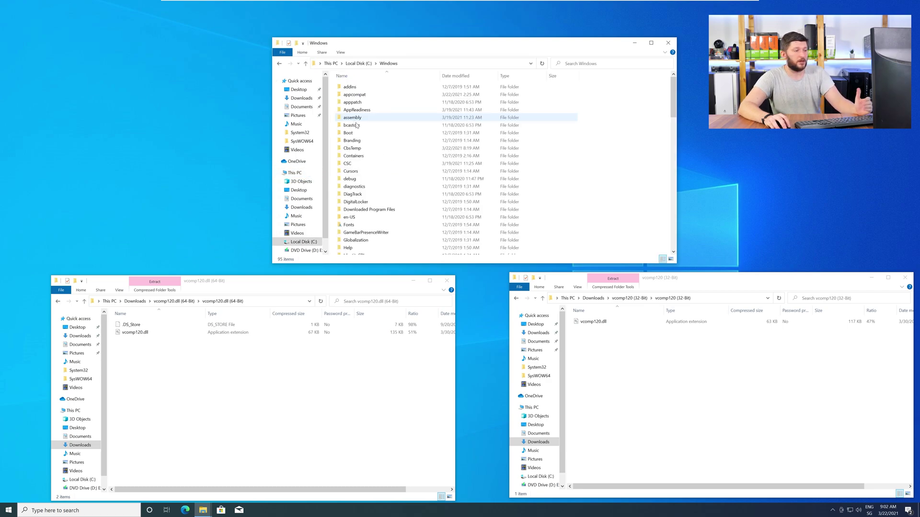
{"action": "scroll", "coordinate": [393, 174], "scroll_direction": "down", "scroll_amount": 3}
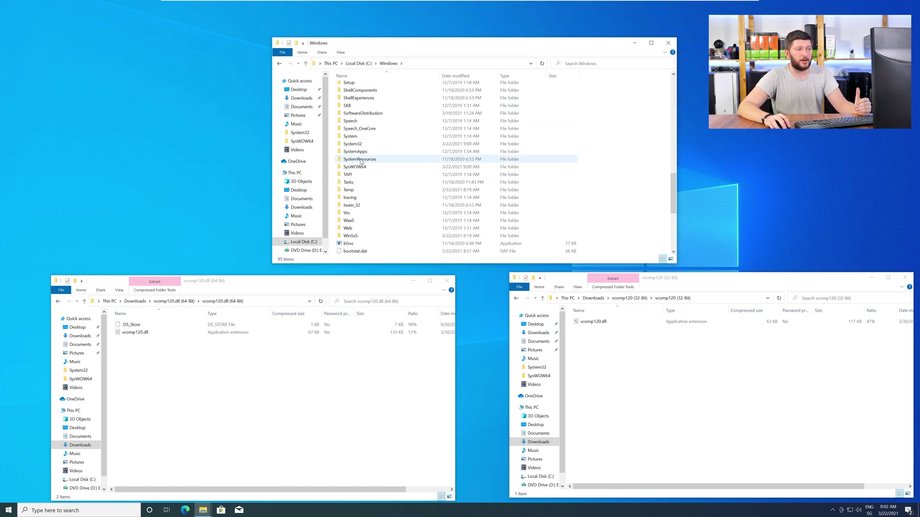
{"action": "left_click", "coordinate": [356, 144]}
{"action": "left_click", "coordinate": [367, 169]}
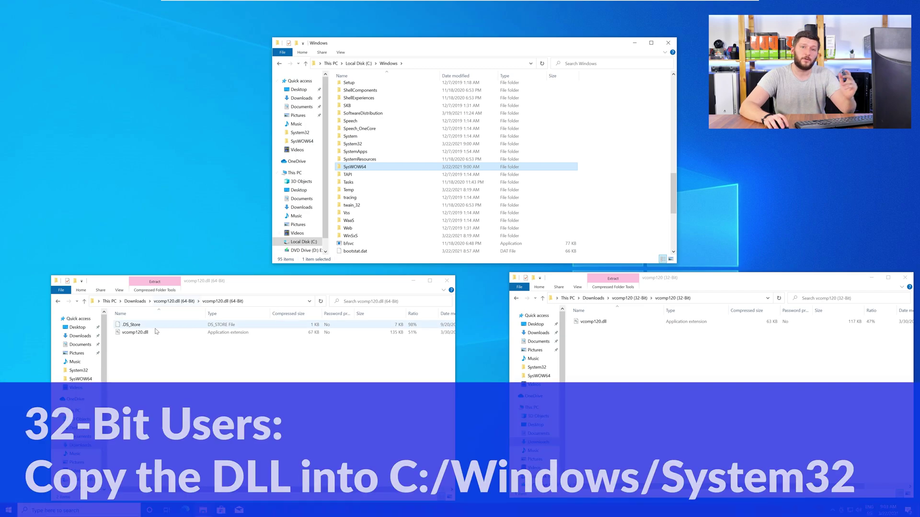
Step: Copy 64-bit vcomp120.dll into System32 and 32-bit into SysWOW64 with admin approval
{"action": "left_click_drag", "start_coordinate": [134, 332], "coordinate": [357, 144]}
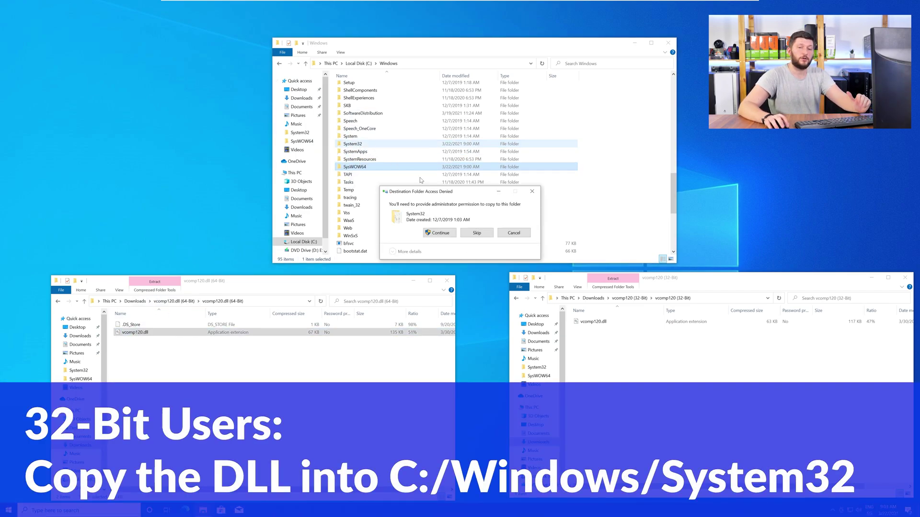
{"action": "left_click", "coordinate": [440, 233]}
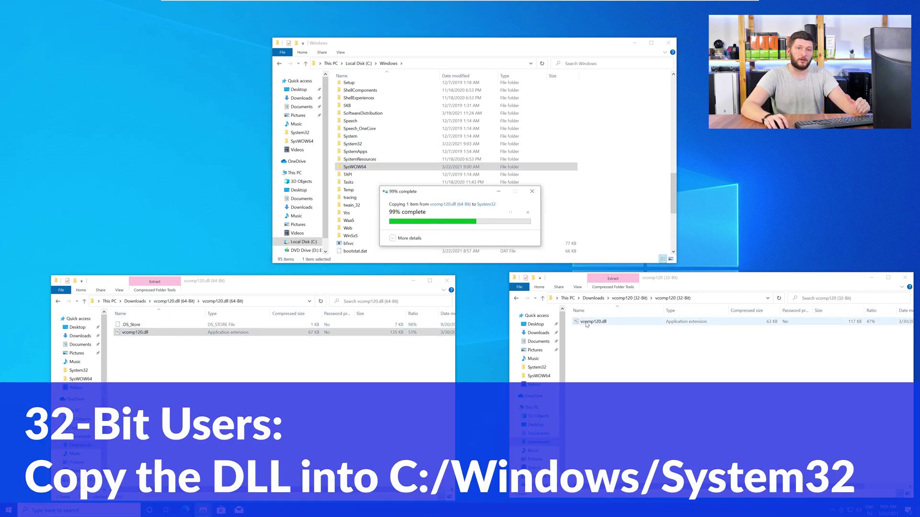
{"action": "left_click_drag", "start_coordinate": [587, 322], "coordinate": [354, 167]}
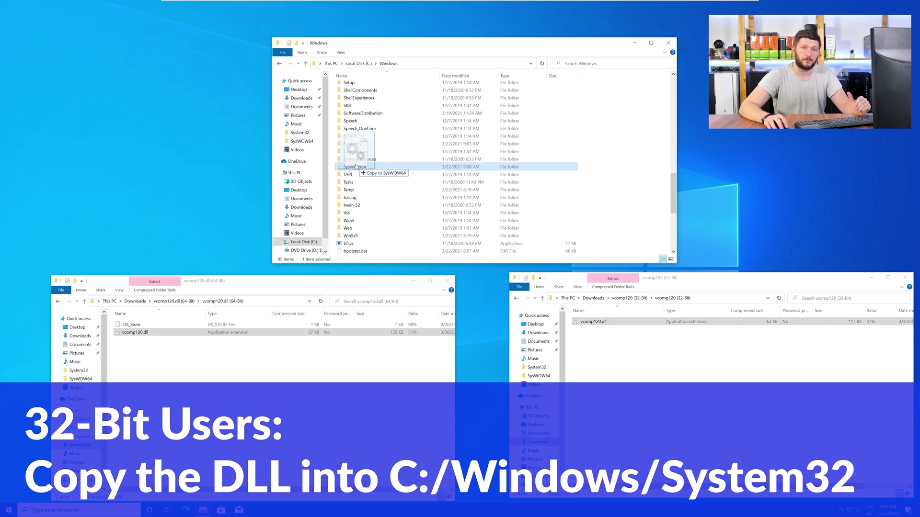
{"action": "left_click", "coordinate": [441, 233]}
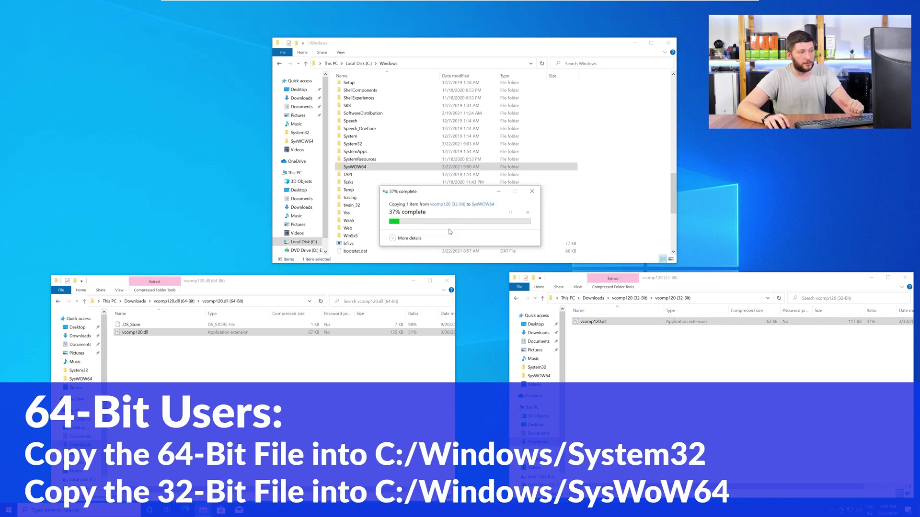
Step: Close the Windows folder and both vcomp120 folder windows
{"action": "left_click", "coordinate": [669, 43]}
{"action": "left_click", "coordinate": [908, 278]}
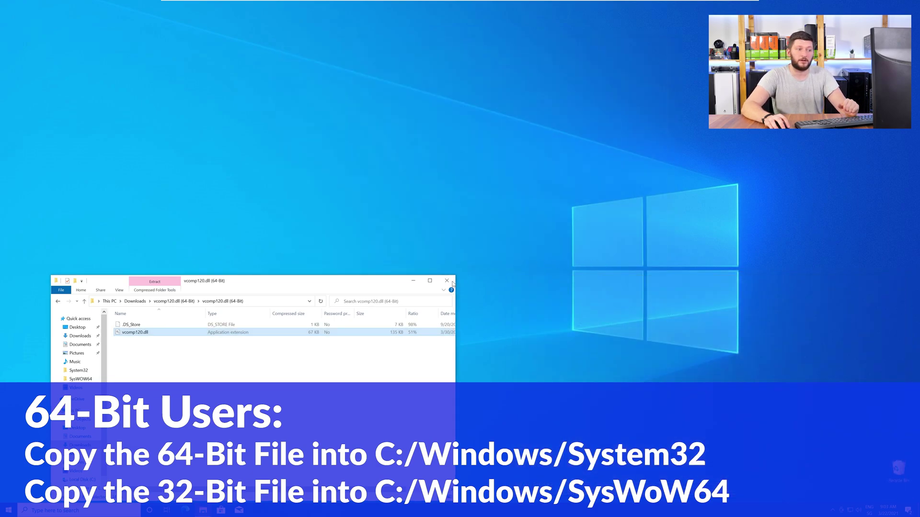
{"action": "left_click", "coordinate": [447, 281]}
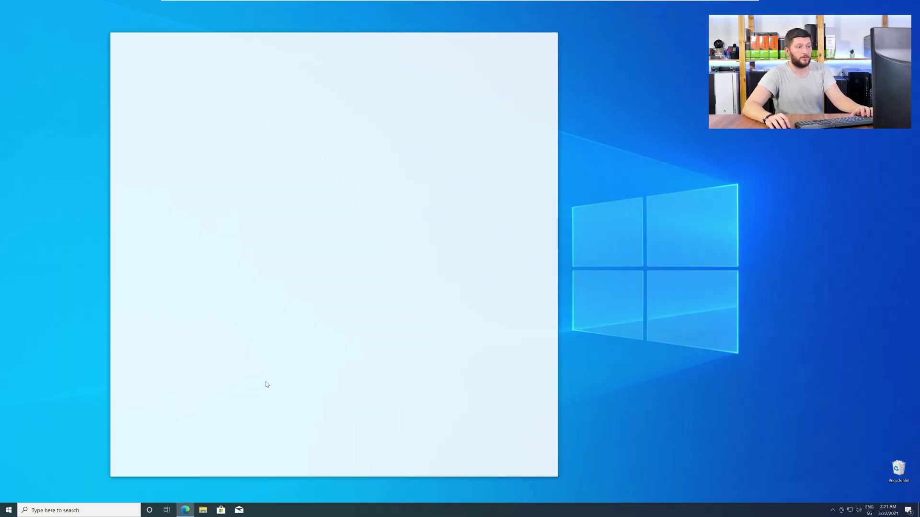
Step: Paste the Visual C++ 2019 redistributable download page address into a new Edge window
{"action": "key", "text": "ctrl+v"}
Step: Download vc_redist.x64.exe from the credistributable2019 page, run it, and close Edge
{"action": "key", "text": "Return"}
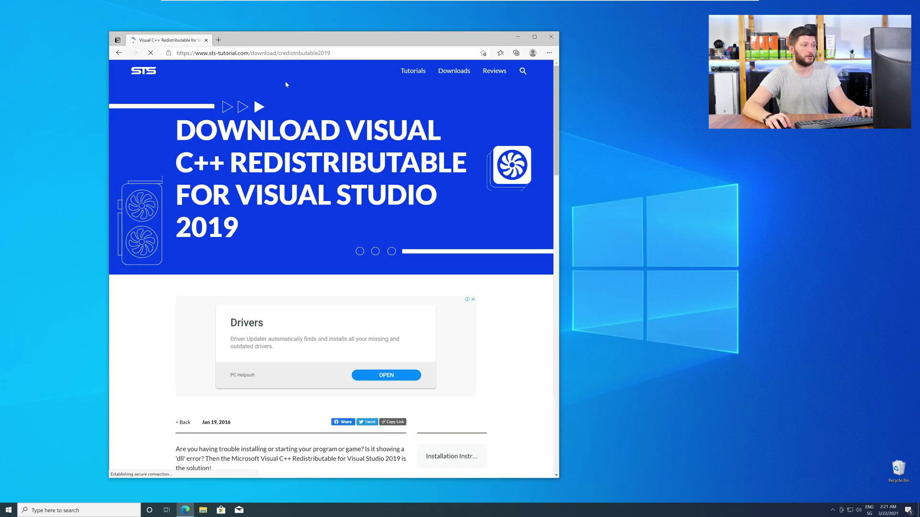
{"action": "scroll", "coordinate": [148, 248], "scroll_direction": "down", "scroll_amount": 5}
{"action": "scroll", "coordinate": [180, 251], "scroll_direction": "down", "scroll_amount": 5}
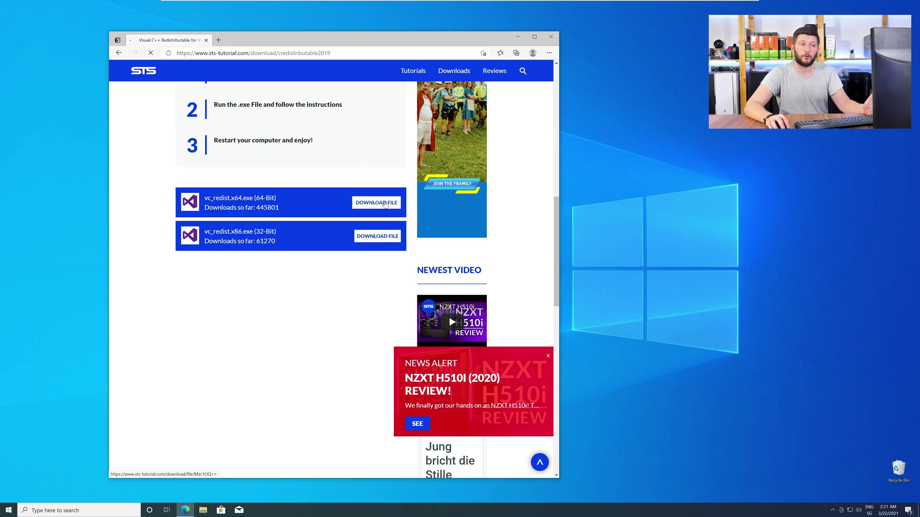
{"action": "left_click", "coordinate": [376, 202]}
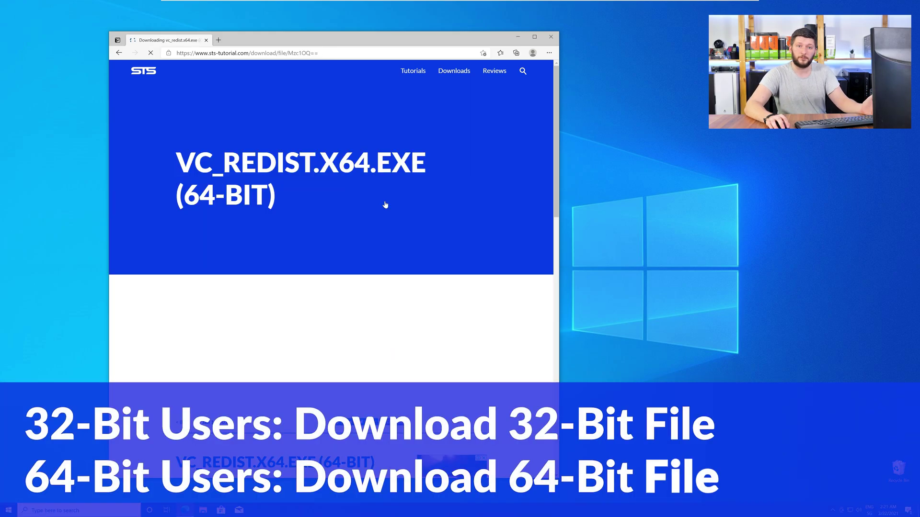
{"action": "scroll", "coordinate": [385, 205], "scroll_direction": "up", "scroll_amount": 1}
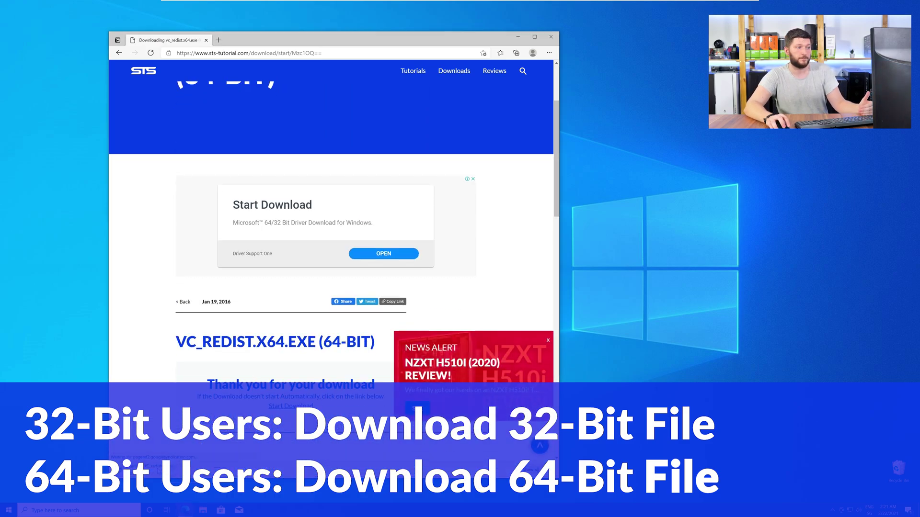
{"action": "left_click", "coordinate": [146, 466]}
{"action": "left_click", "coordinate": [550, 39]}
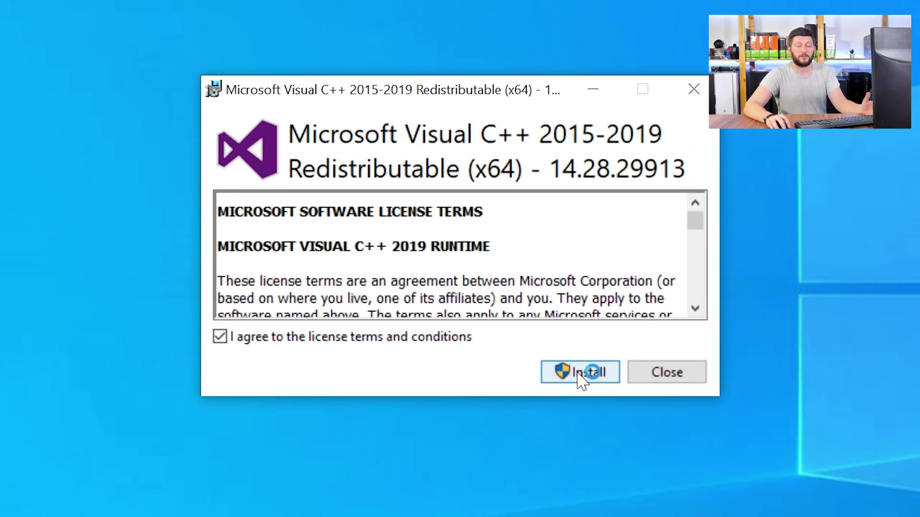
Step: Install the x64 Visual C++ 2015-2019 Redistributable, approve the UAC prompt, and close setup
{"action": "left_click", "coordinate": [582, 373]}
{"action": "left_click", "coordinate": [411, 387]}
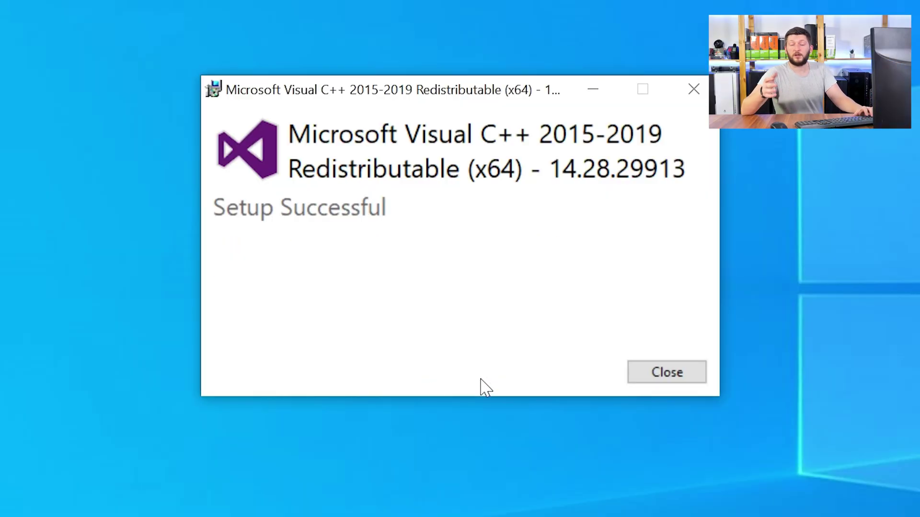
{"action": "left_click", "coordinate": [666, 373]}
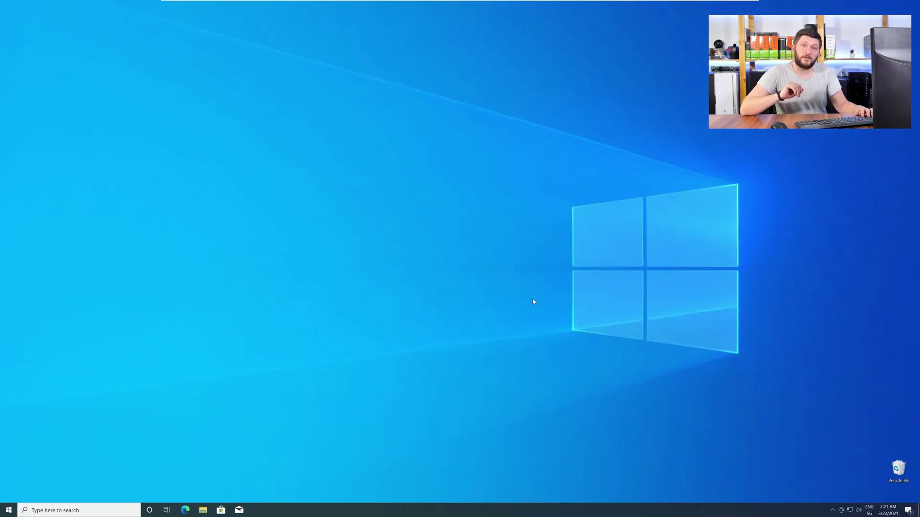